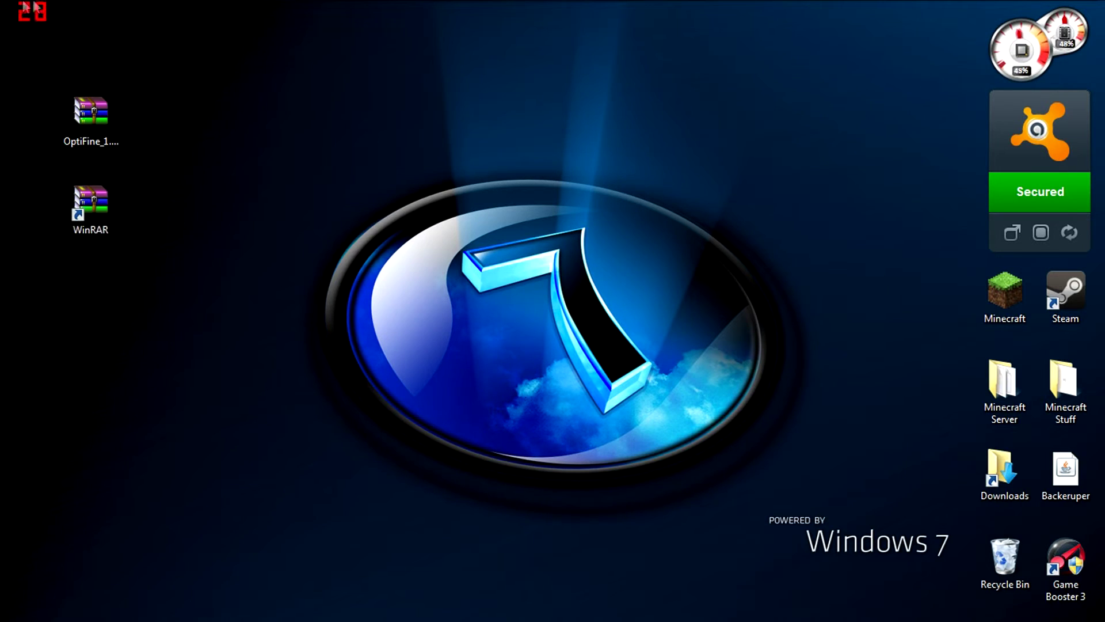
# Bring up Chrome and close the FileHippo WinRAR tab, leaving only the OptiFine forum thread
pyautogui.click(72, 8)
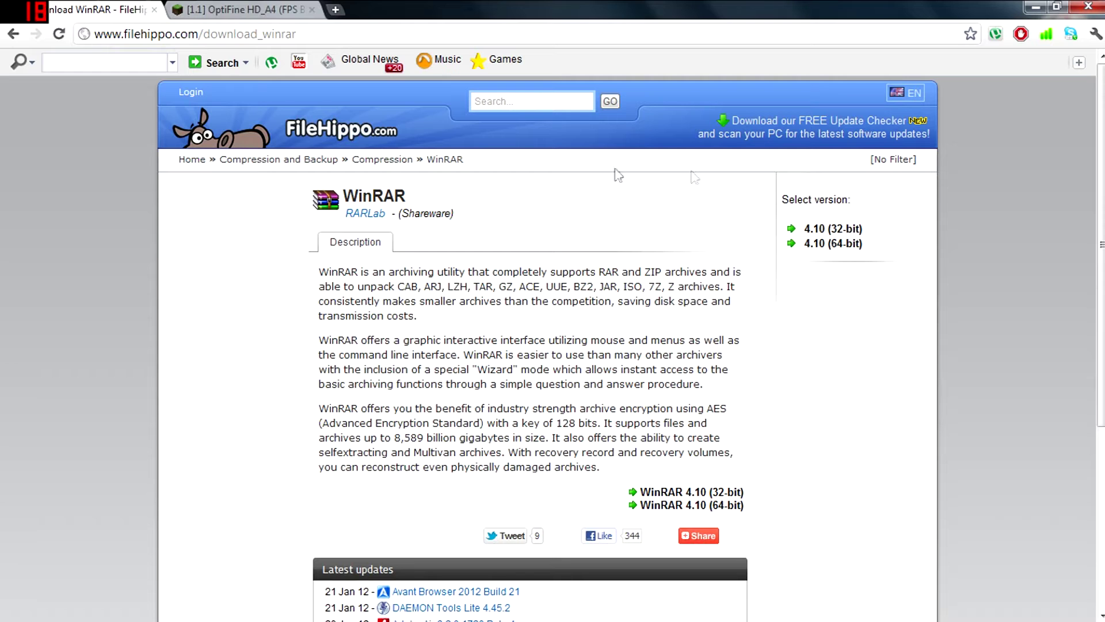
pyautogui.click(154, 11)
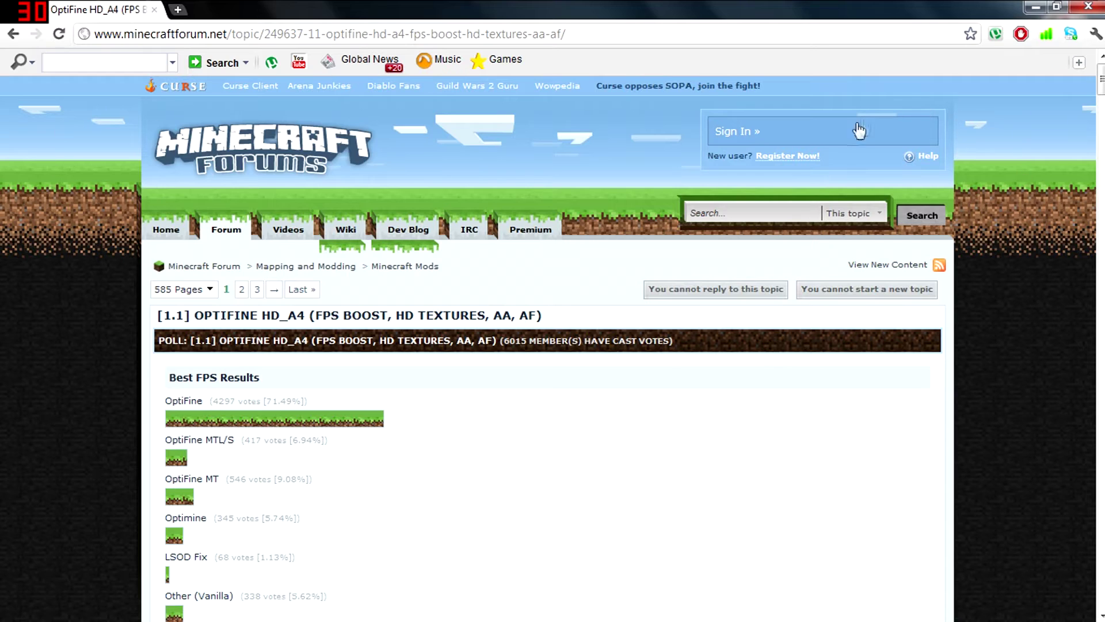
# Scroll the OptiFine HD_A4 thread down to the Standard and Smooth edition download links
pyautogui.scroll(-10, 860, 131)
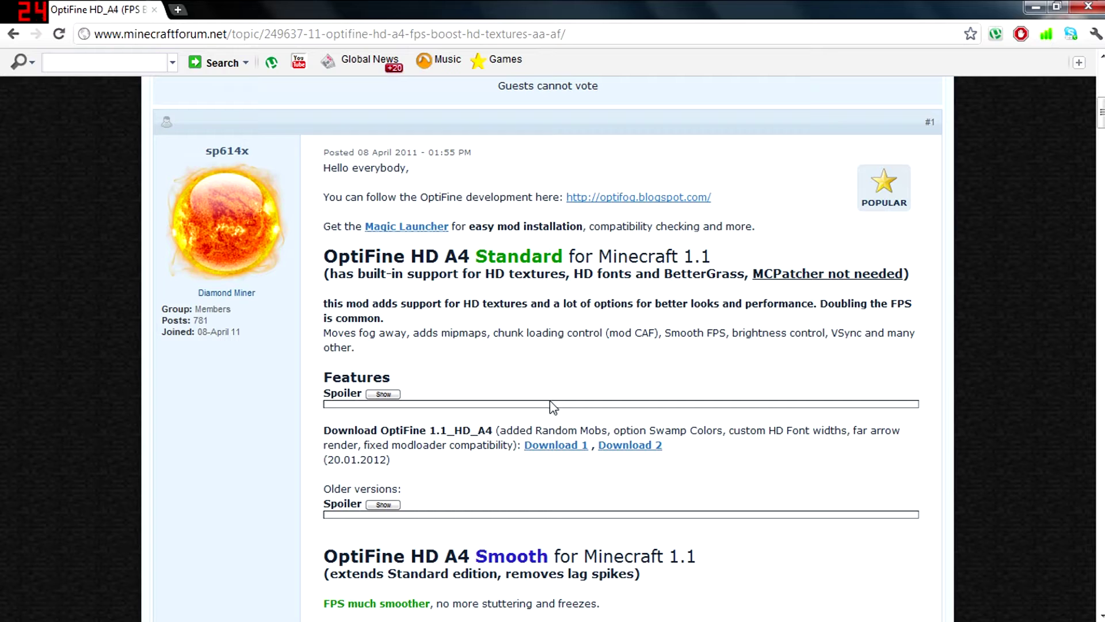
pyautogui.scroll(-3, 554, 407)
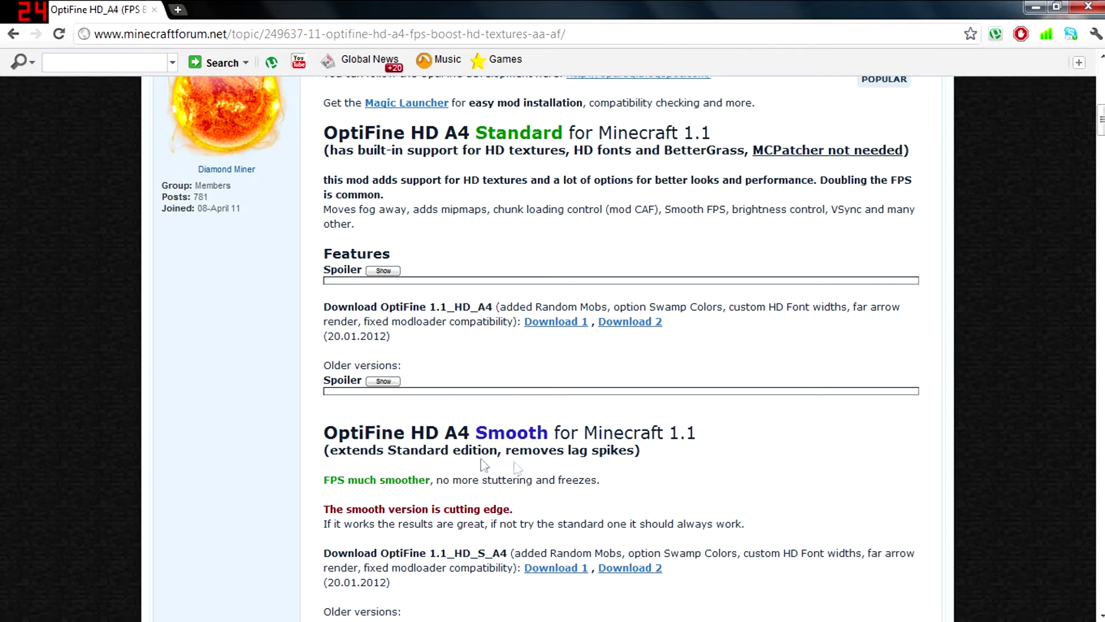
pyautogui.moveTo(643, 465); pyautogui.dragTo(351, 450)
# Read the Multi-Core edition's subtitle, then scroll back to the top of the thread
pyautogui.click(299, 469)
pyautogui.scroll(-4, 626, 497)
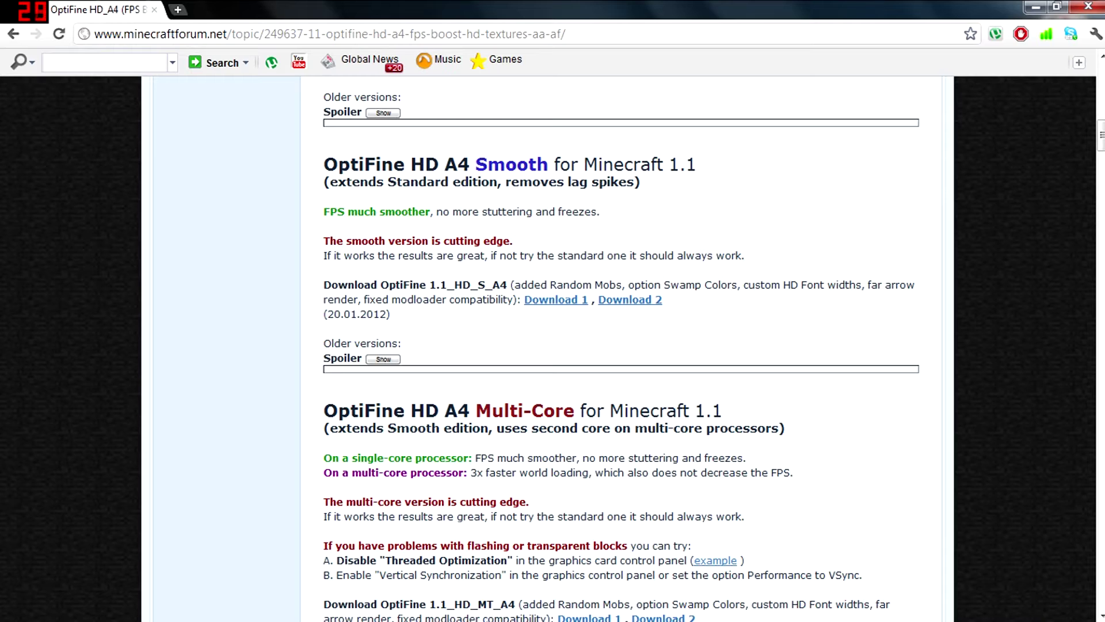
pyautogui.moveTo(314, 428); pyautogui.dragTo(794, 429)
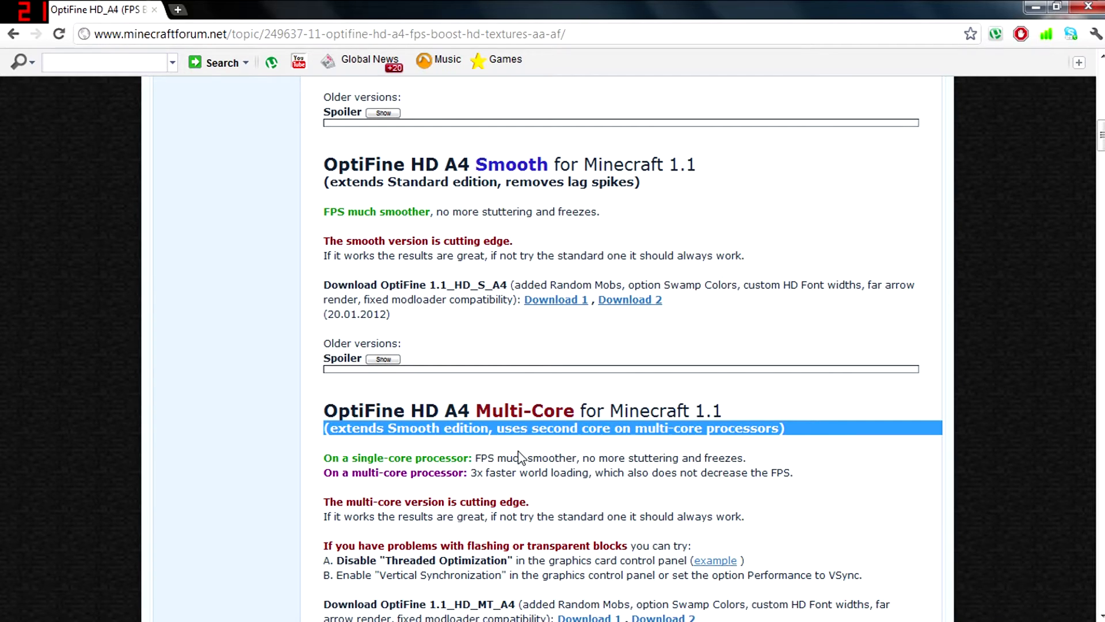
pyautogui.click(685, 406)
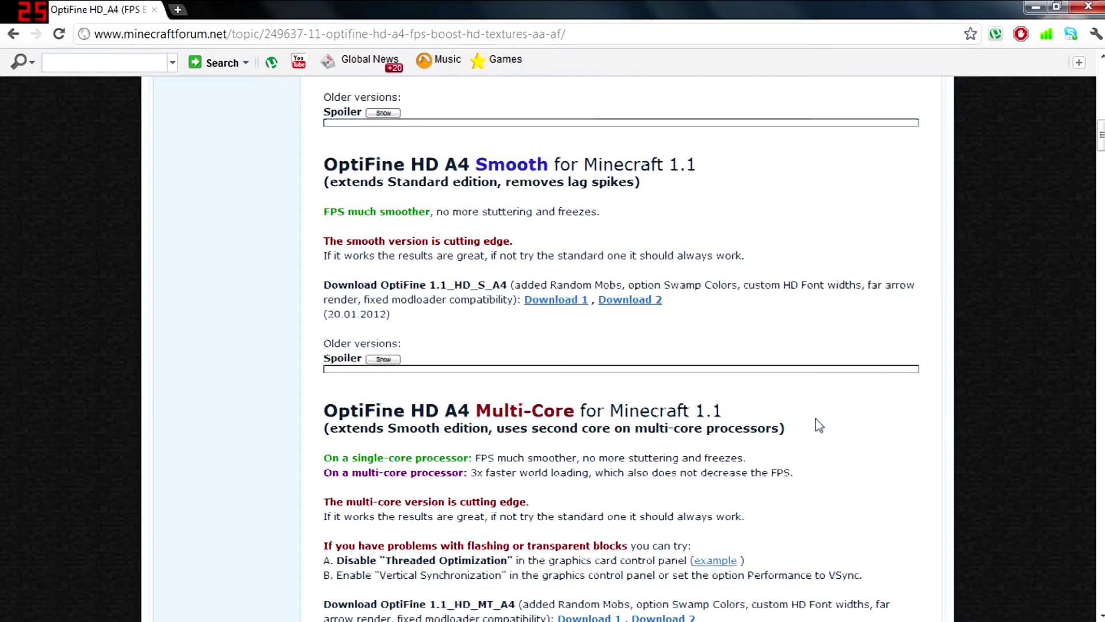
pyautogui.scroll(10, 817, 420)
pyautogui.scroll(6, 723, 386)
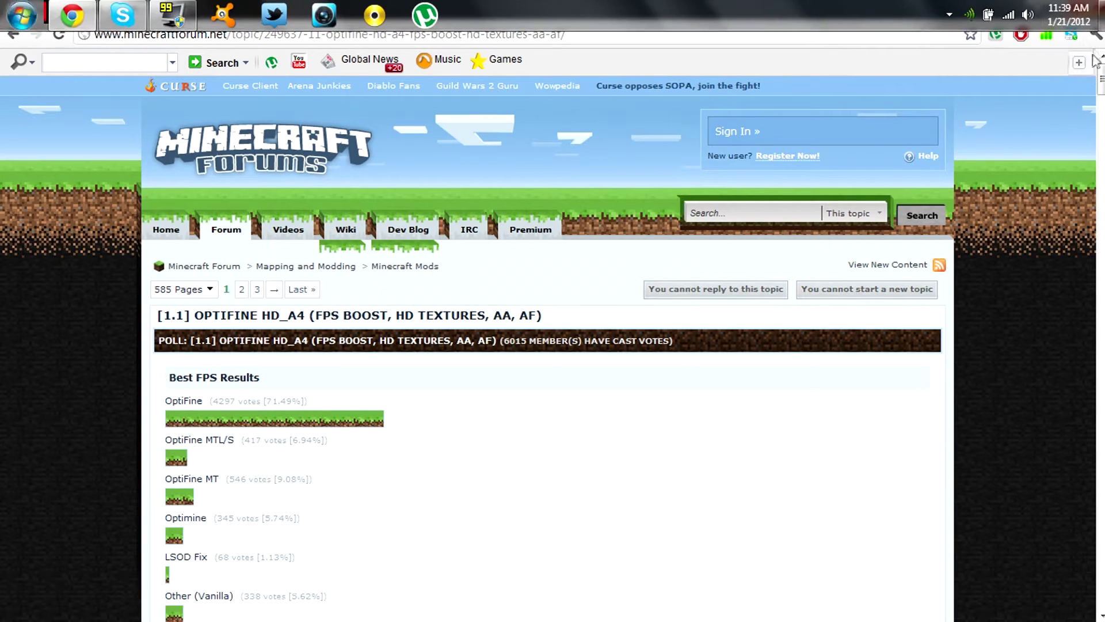
# Show the desktop and move the WinRAR shortcut to the middle of the screen
pyautogui.press('super+d')
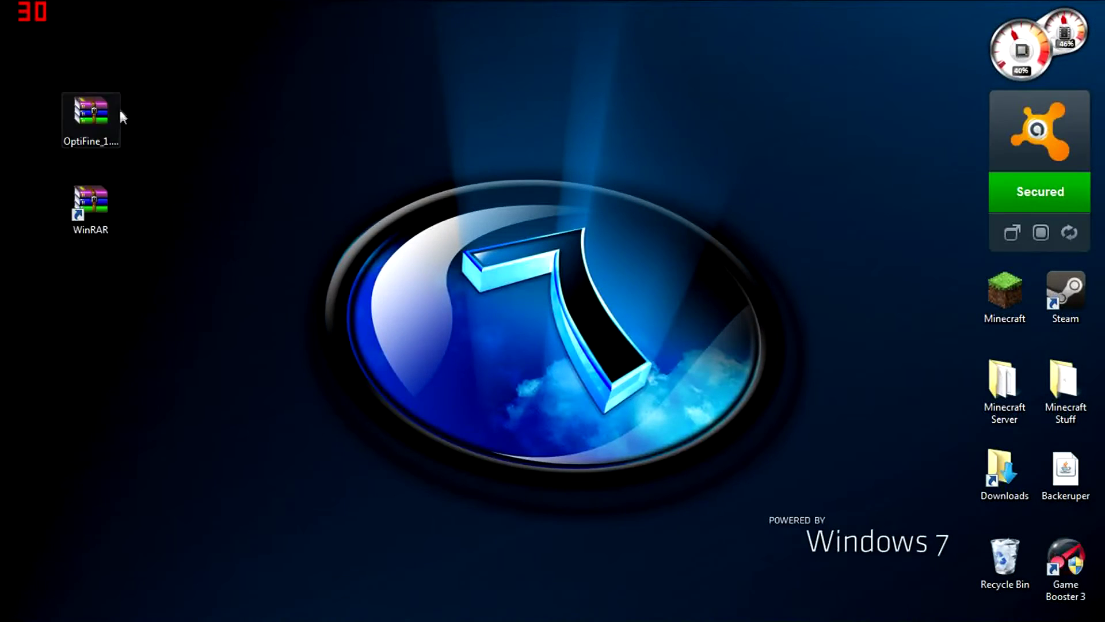
pyautogui.click(95, 107)
pyautogui.moveTo(95, 123)
pyautogui.mouseDown()
pyautogui.moveTo(122, 117)
pyautogui.moveTo(109, 122)
pyautogui.mouseUp()
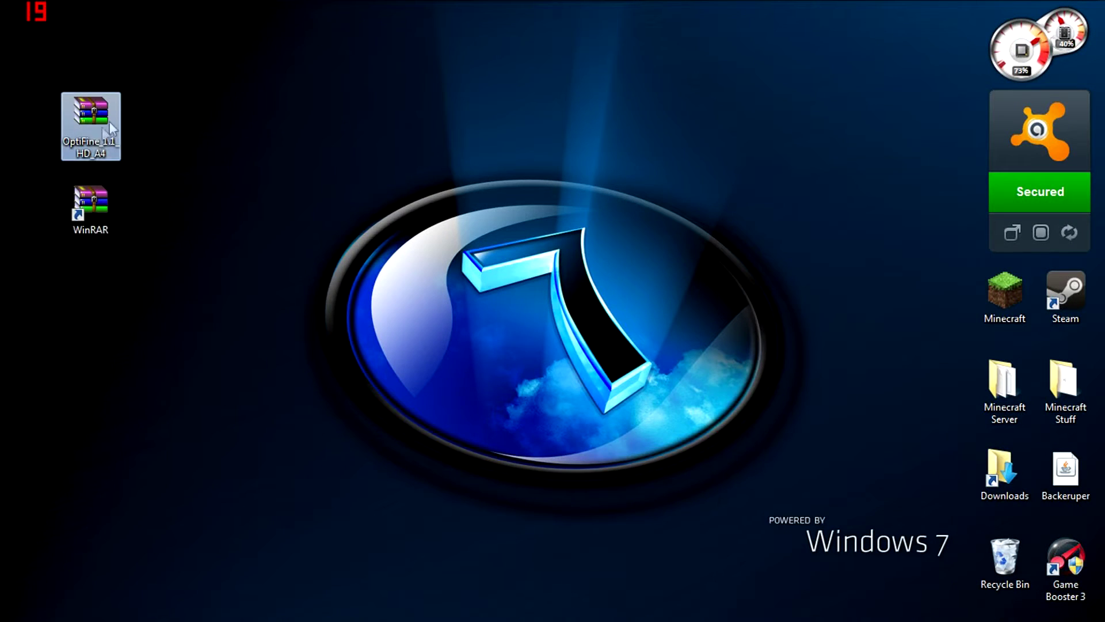
pyautogui.moveTo(91, 199); pyautogui.dragTo(761, 198)
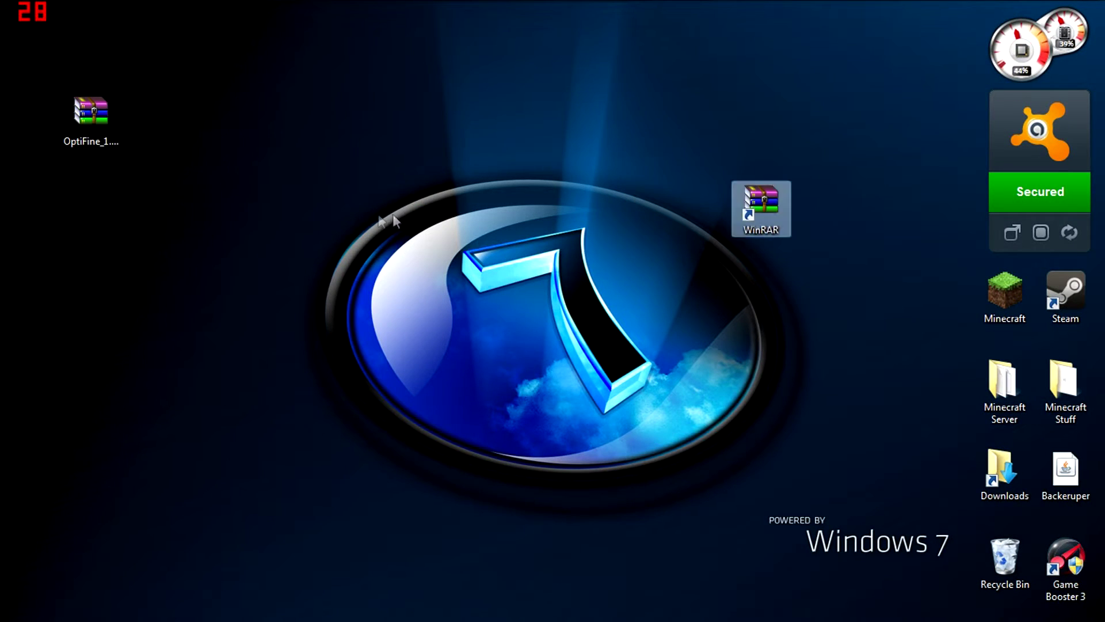
# Extract the OptiFine zip into a new OptiFine_1.1_HD_A4 folder on the desktop
pyautogui.rightClick(83, 105)
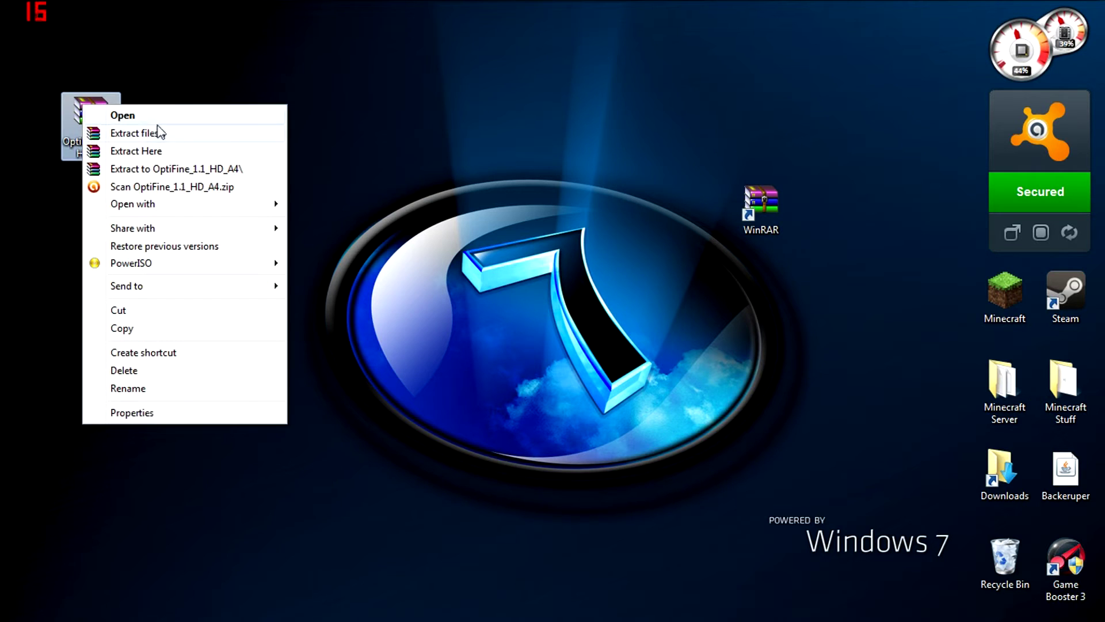
pyautogui.click(160, 134)
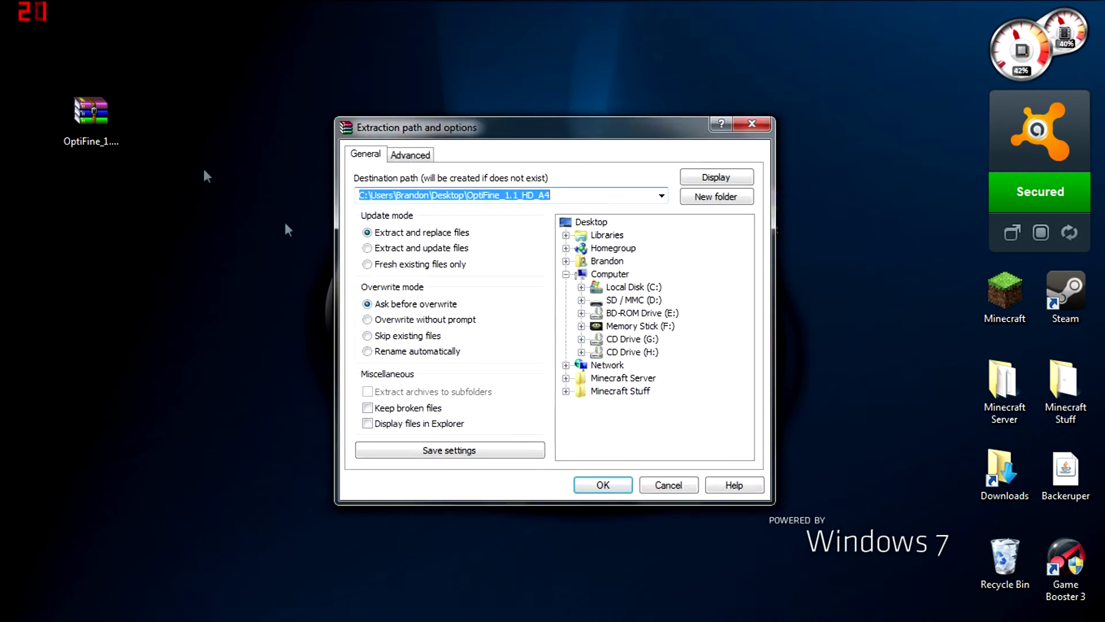
pyautogui.click(613, 488)
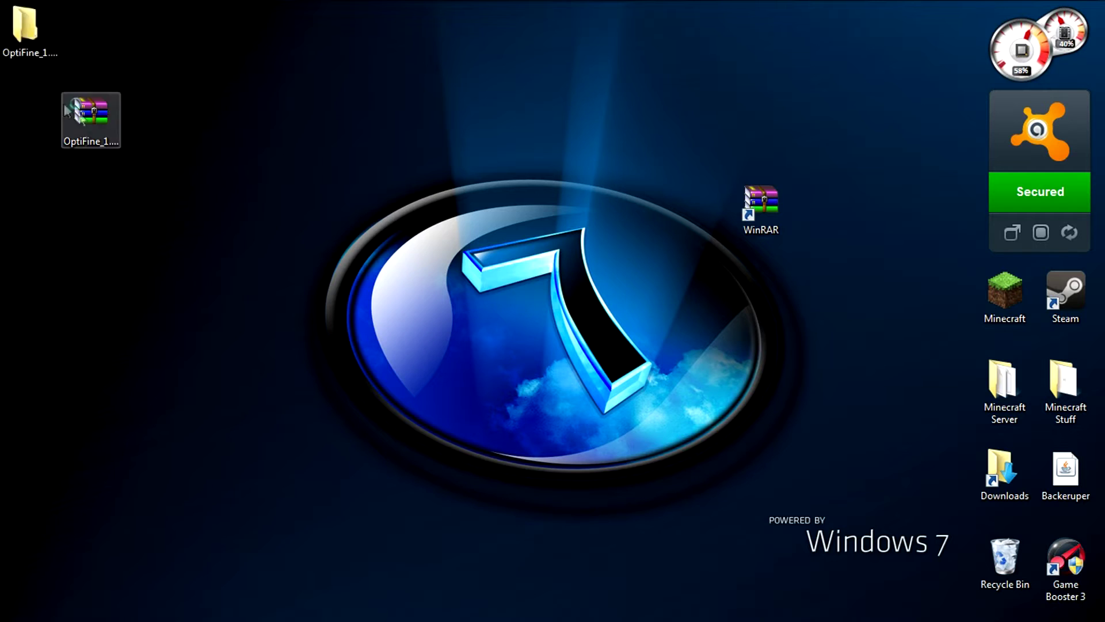
# Move the OptiFine zip beside the WinRAR shortcut and the extracted folder out of the corner
pyautogui.moveTo(64, 102); pyautogui.dragTo(727, 198)
pyautogui.moveTo(29, 35); pyautogui.dragTo(147, 174)
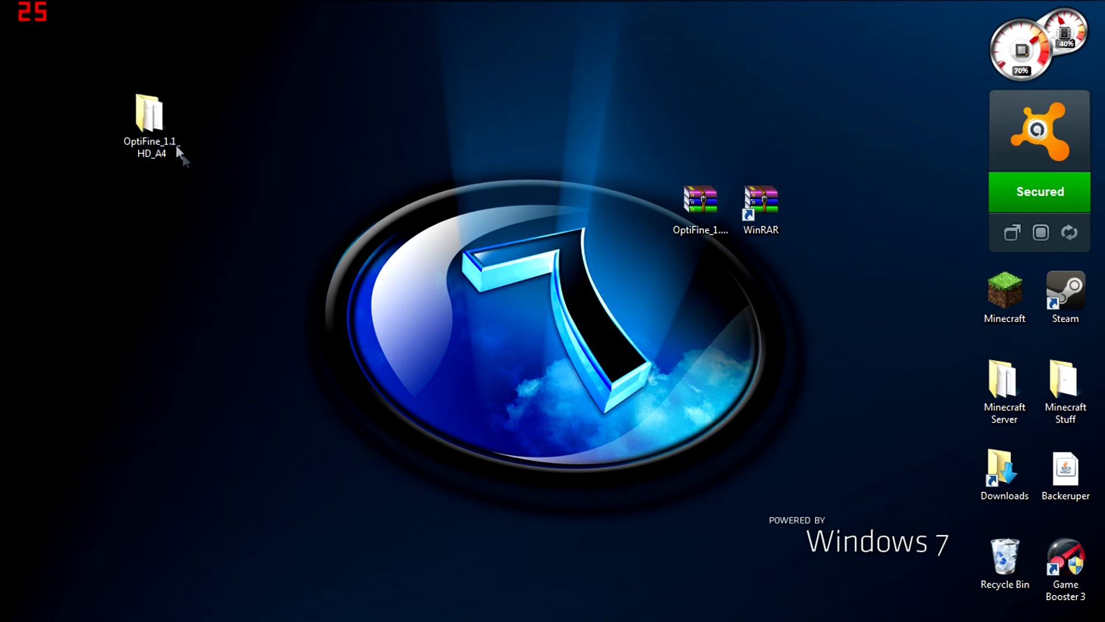
pyautogui.moveTo(25, 5)
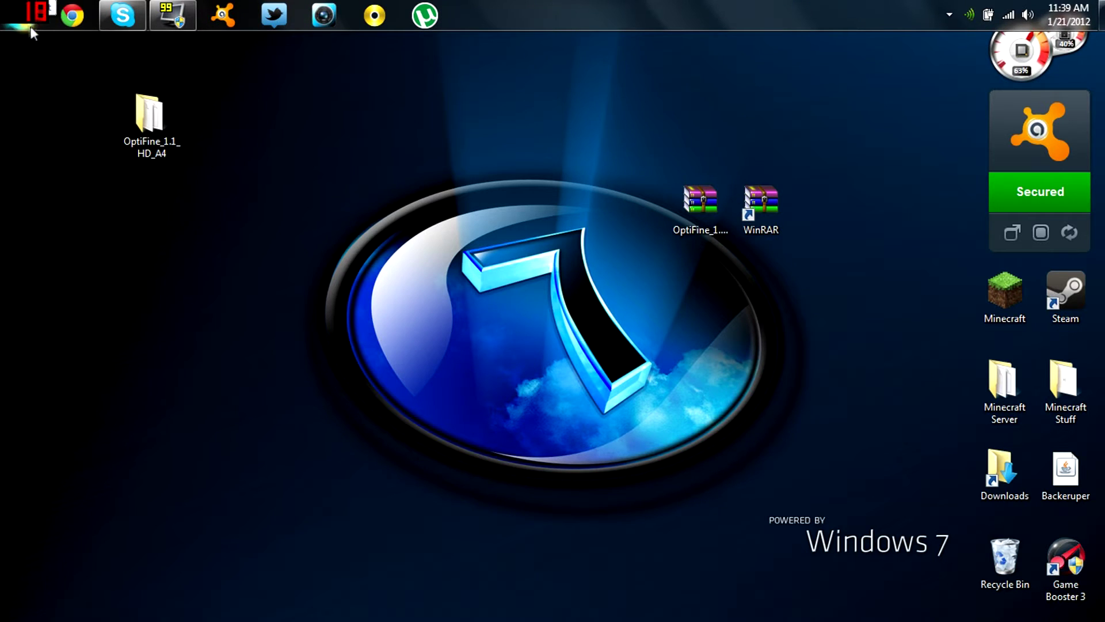
pyautogui.click(28, 22)
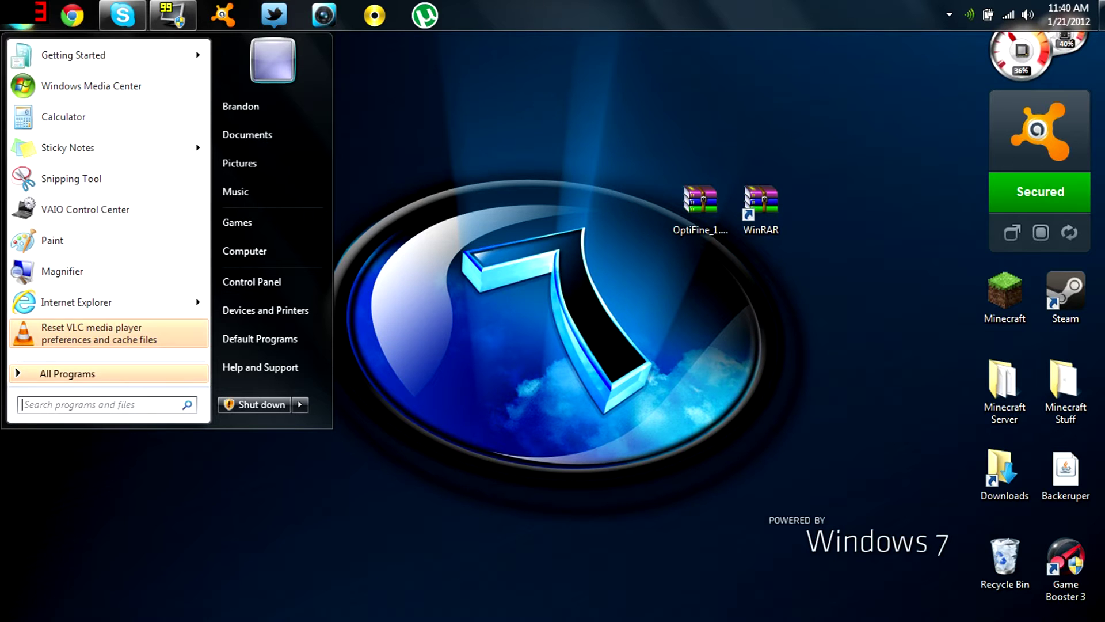
# Search %appdata% from the Start menu, fixing a typo, to open the Roaming folder
pyautogui.write('%appdtat')
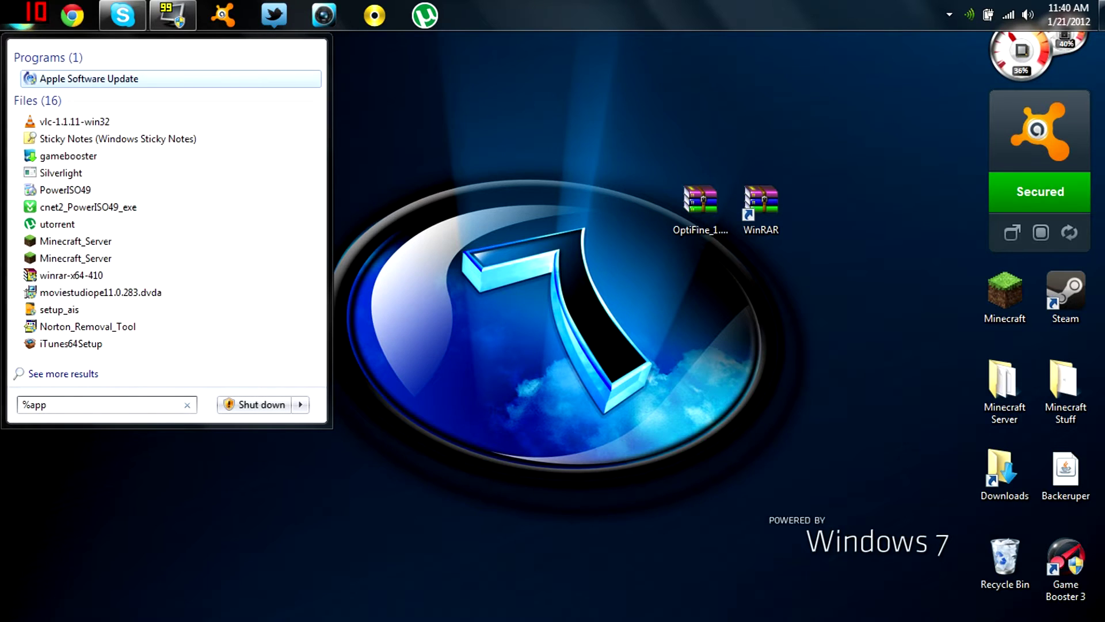
pyautogui.press('BackSpace')
pyautogui.press('BackSpace')
pyautogui.press('BackSpace')
pyautogui.write('ata')
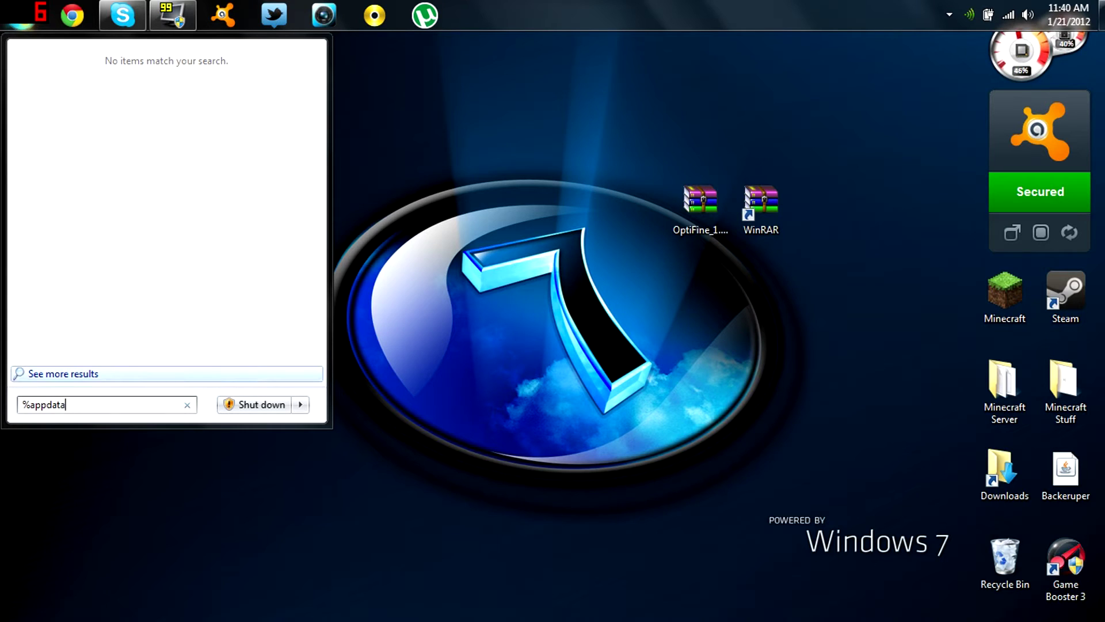
pyautogui.write('%')
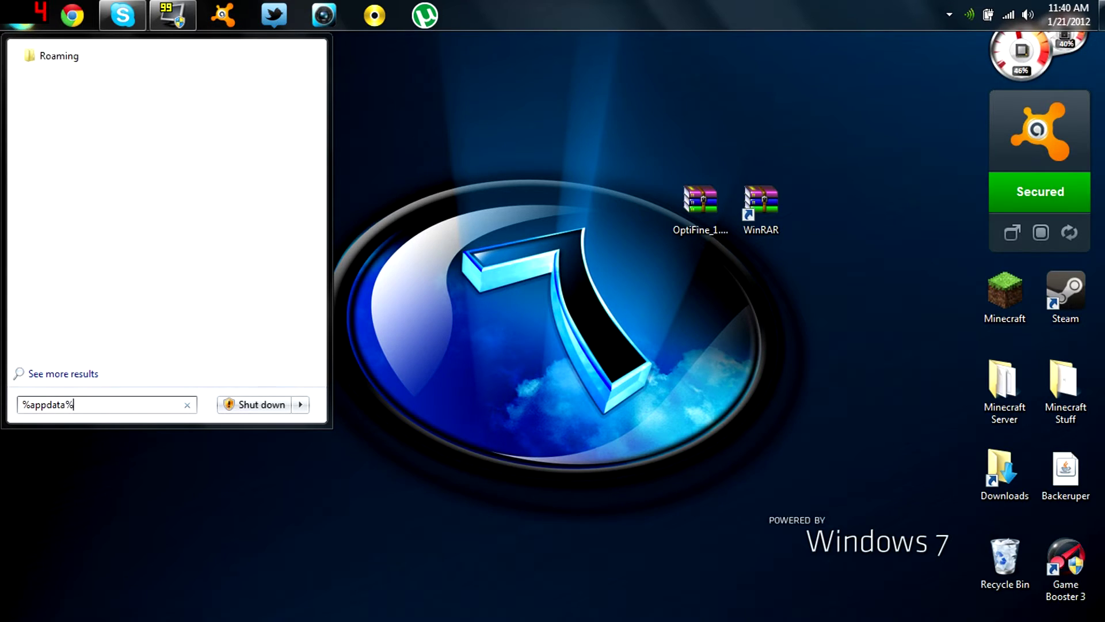
pyautogui.press('Return')
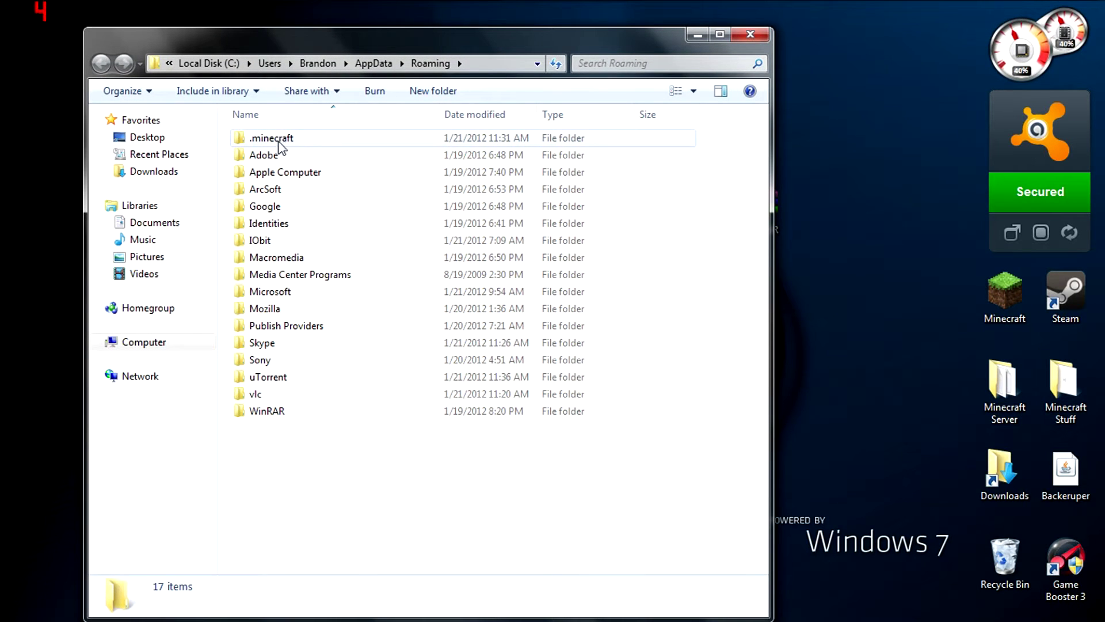
# Go into .minecraft\bin and select the minecraft jar file
pyautogui.doubleClick(278, 138)
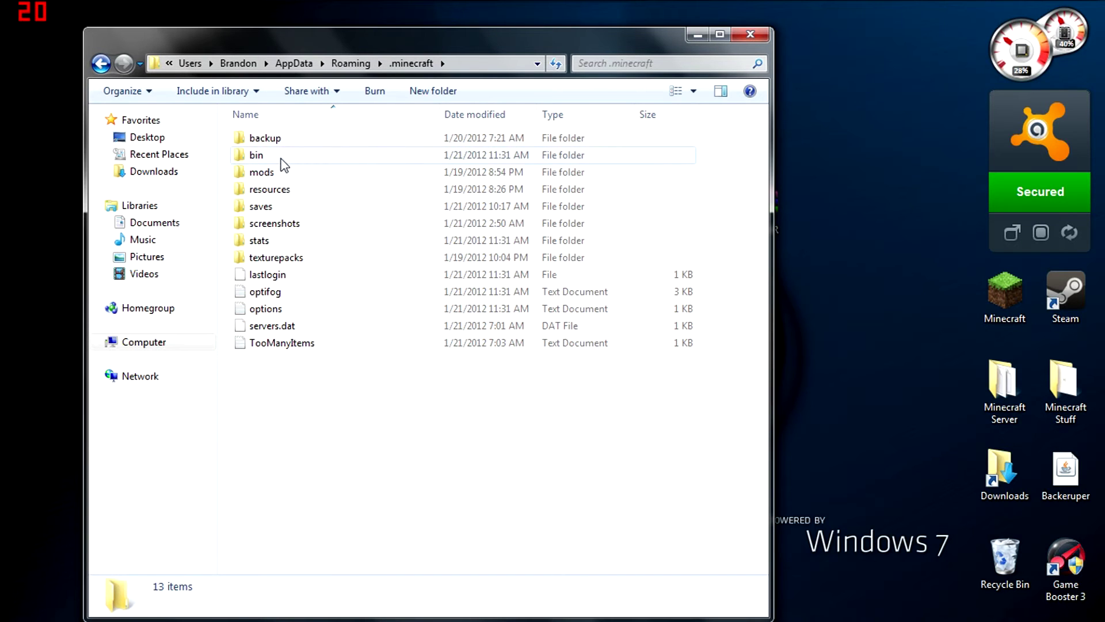
pyautogui.doubleClick(283, 163)
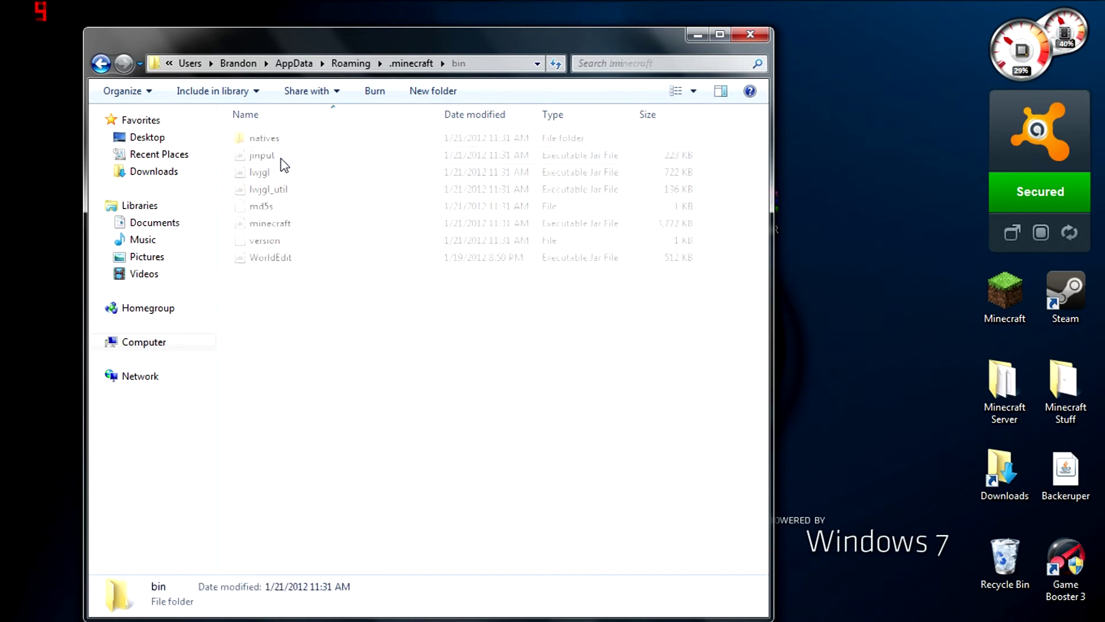
pyautogui.click(300, 226)
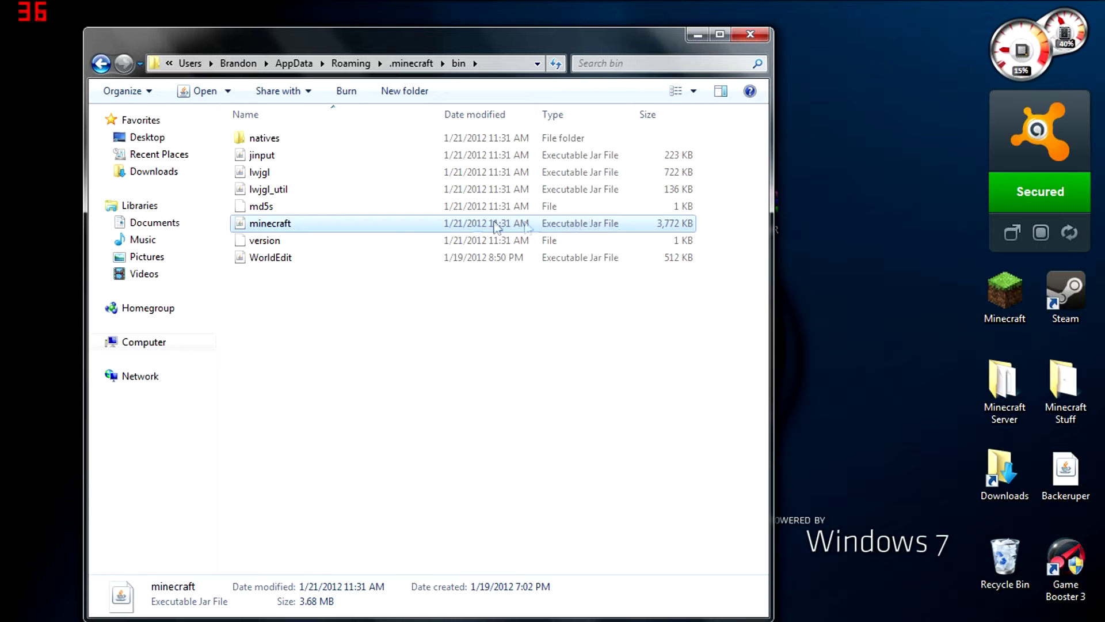
# Open minecraft.jar with WinRAR archiver, snap it to the right half, and close the bin window
pyautogui.rightClick(299, 225)
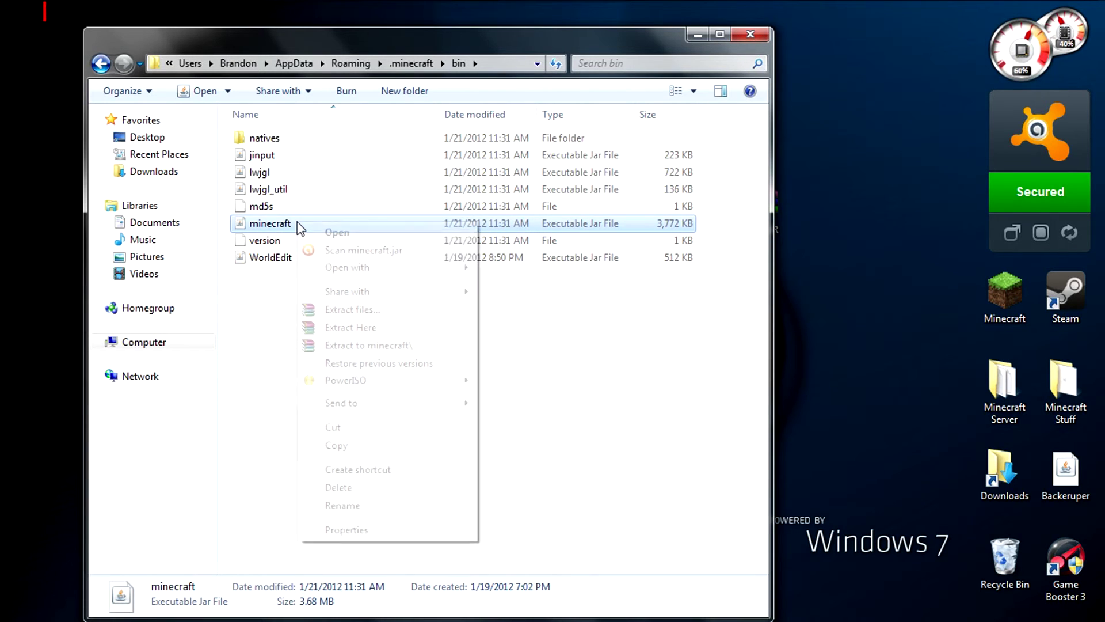
pyautogui.moveTo(451, 276)
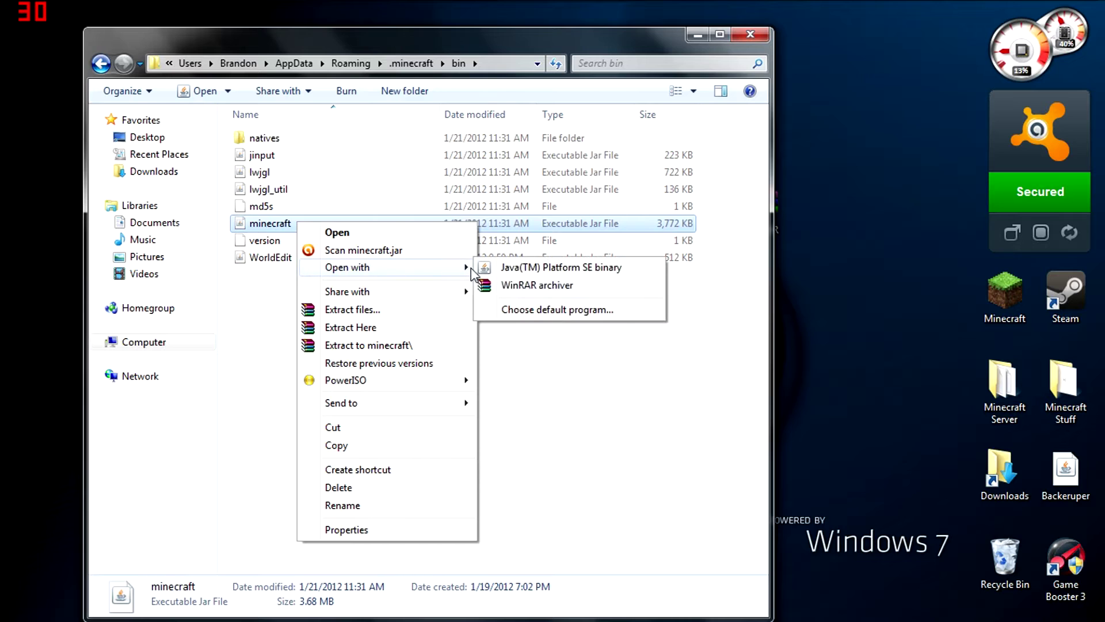
pyautogui.click(520, 284)
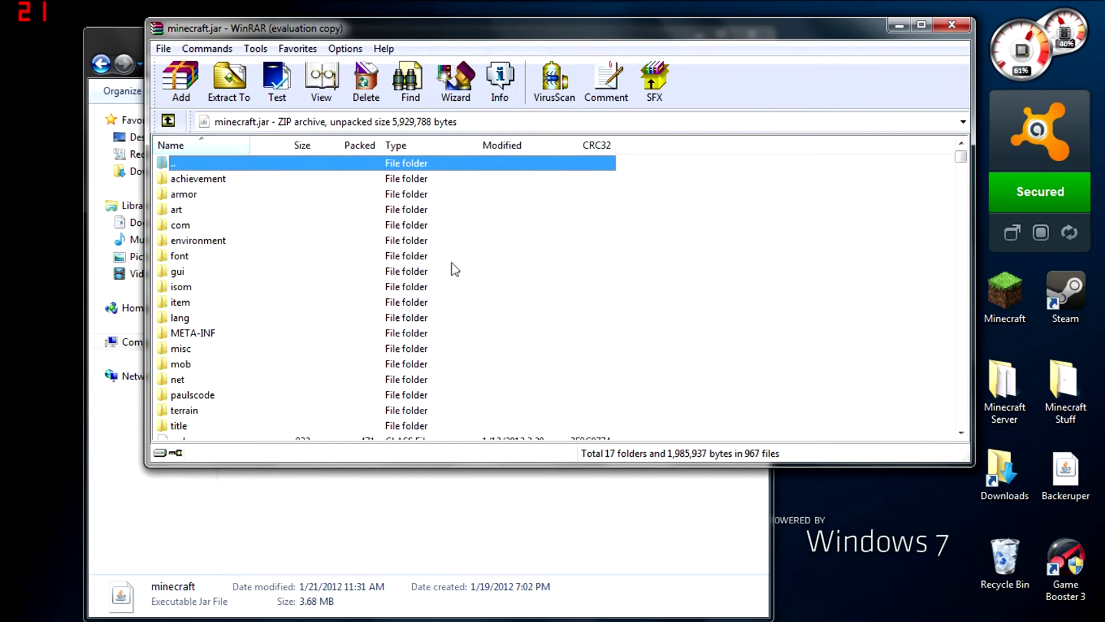
pyautogui.moveTo(482, 36); pyautogui.dragTo(1104, 120)
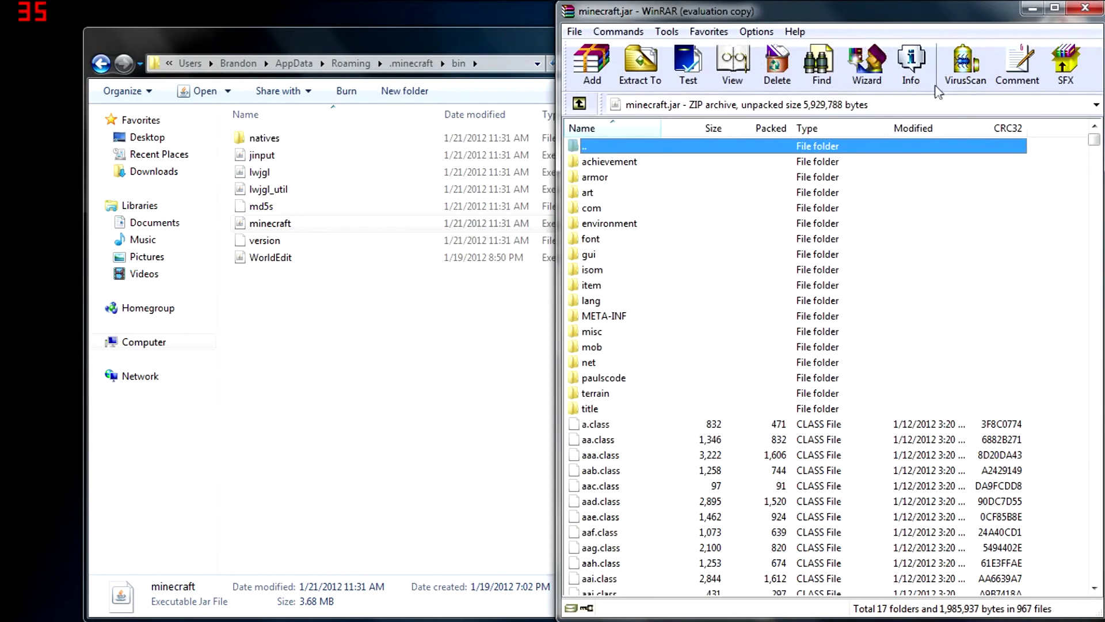
pyautogui.click(714, 49)
pyautogui.click(753, 35)
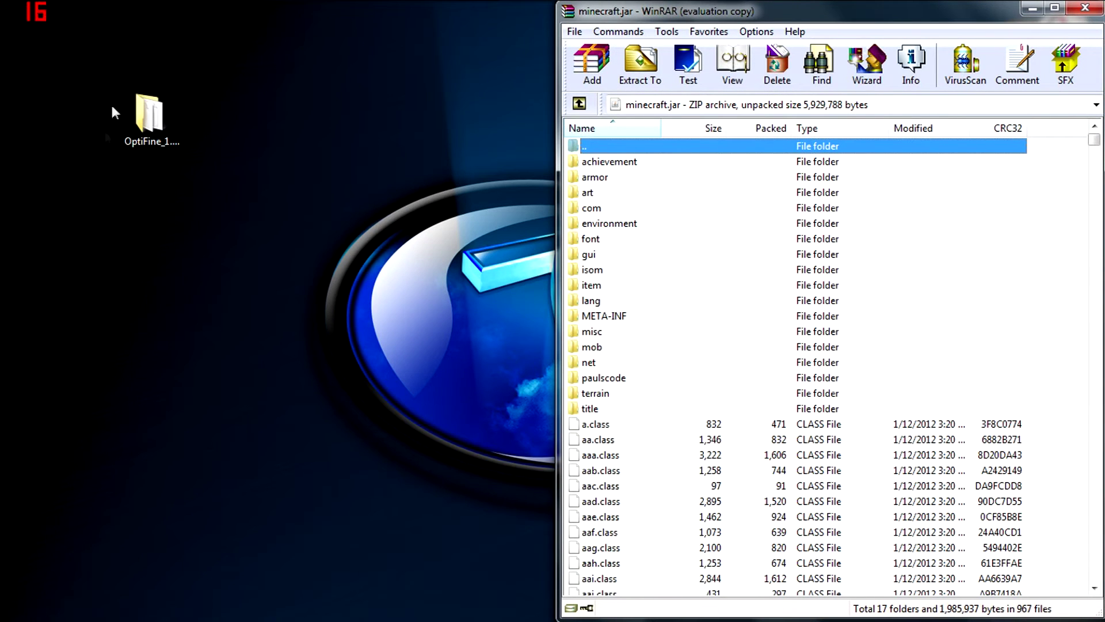
# Open the desktop OptiFine_1.1_HD_A4 folder snapped left, then refocus the minecraft.jar archive
pyautogui.doubleClick(141, 122)
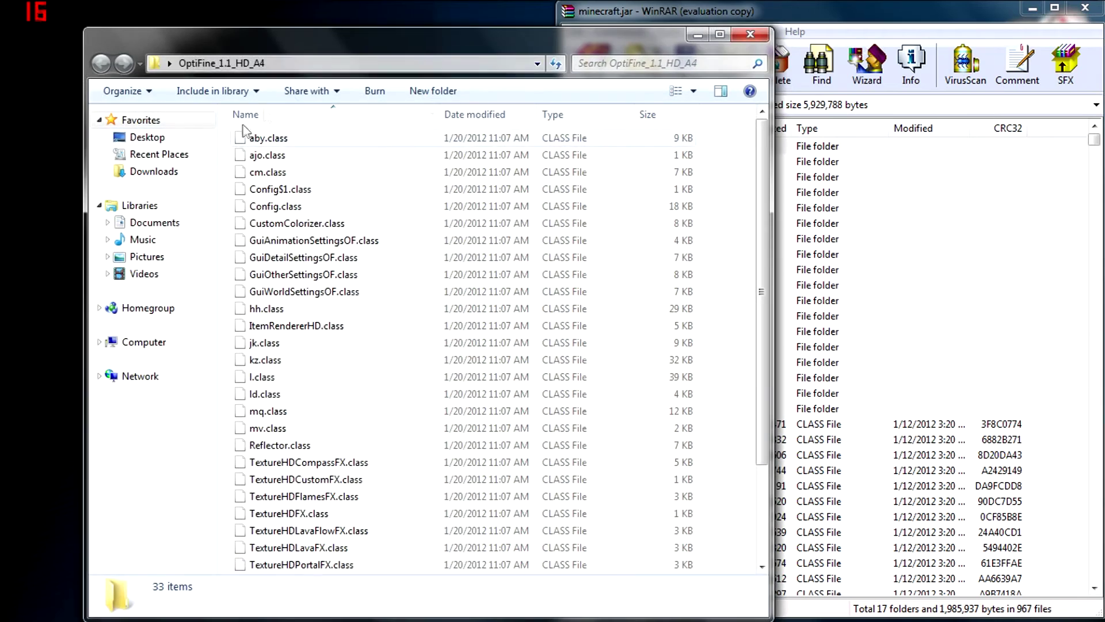
pyautogui.press('super+Left')
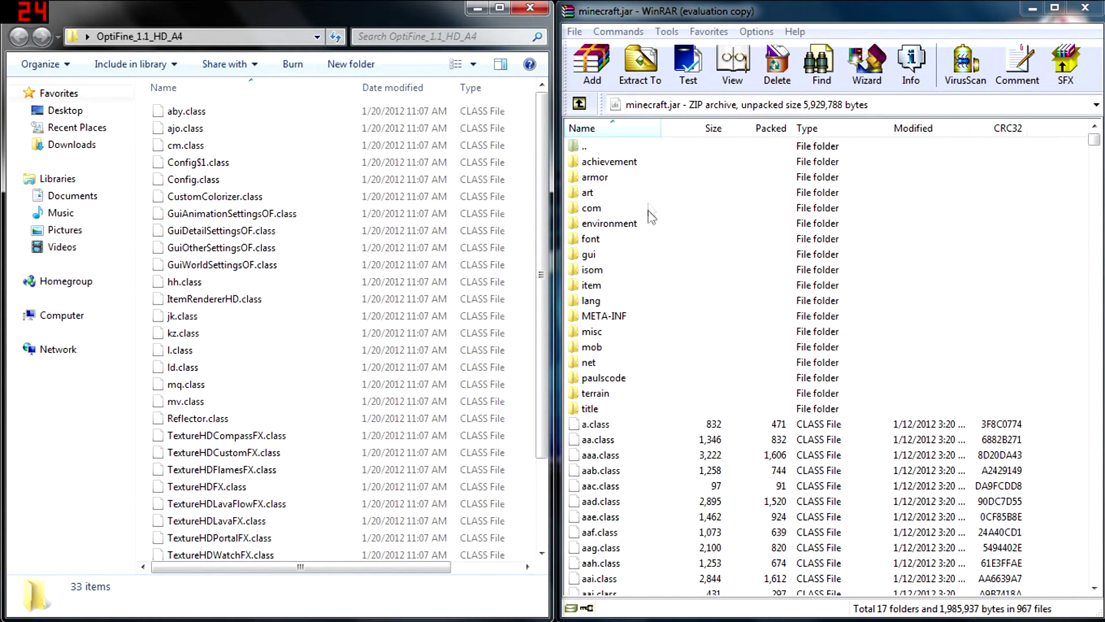
pyautogui.click(683, 13)
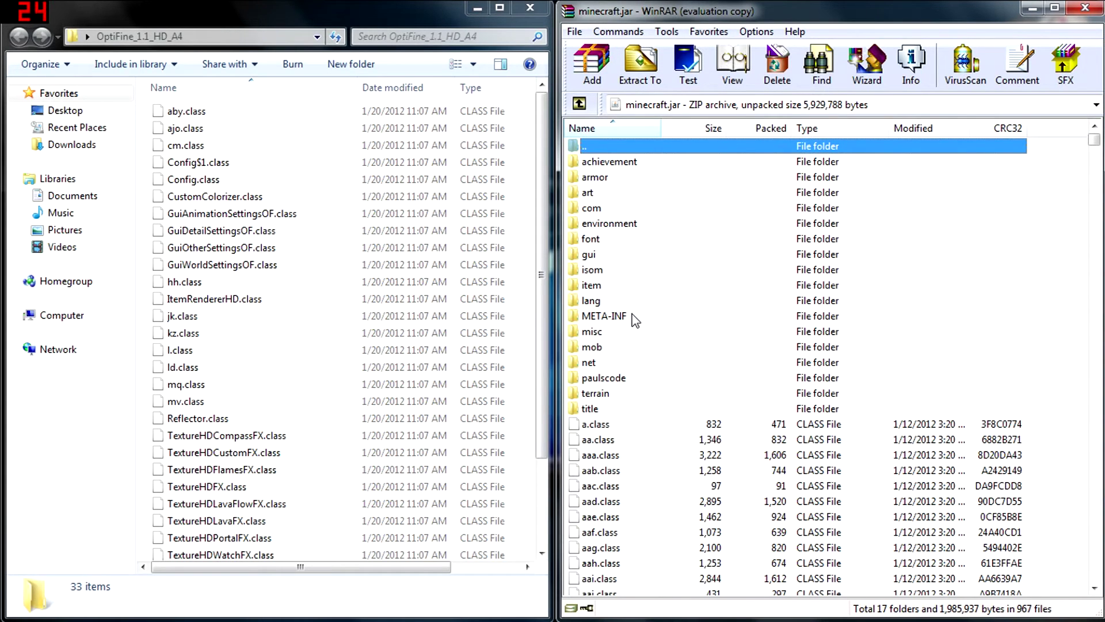
# Delete the META-INF folder from minecraft.jar and confirm the deletion
pyautogui.click(604, 316)
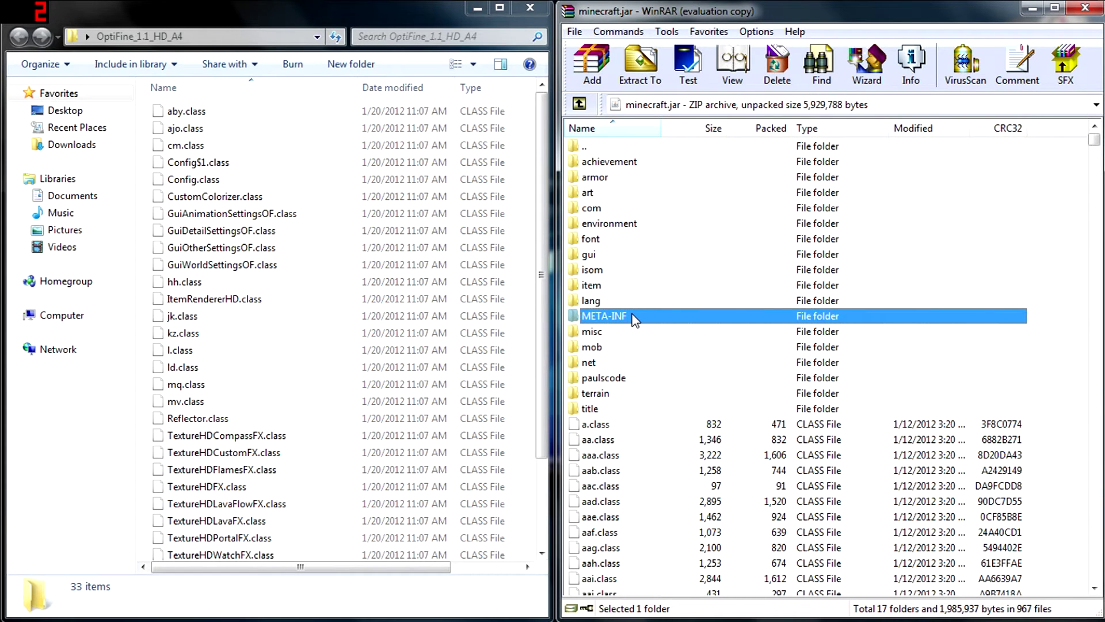
pyautogui.rightClick(634, 320)
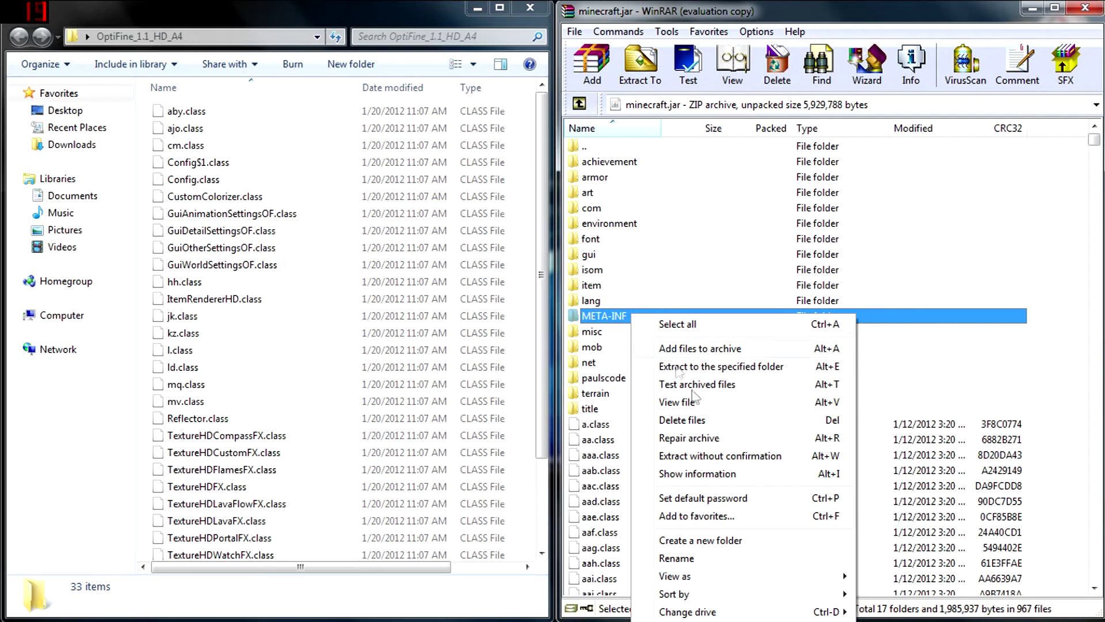
pyautogui.click(694, 424)
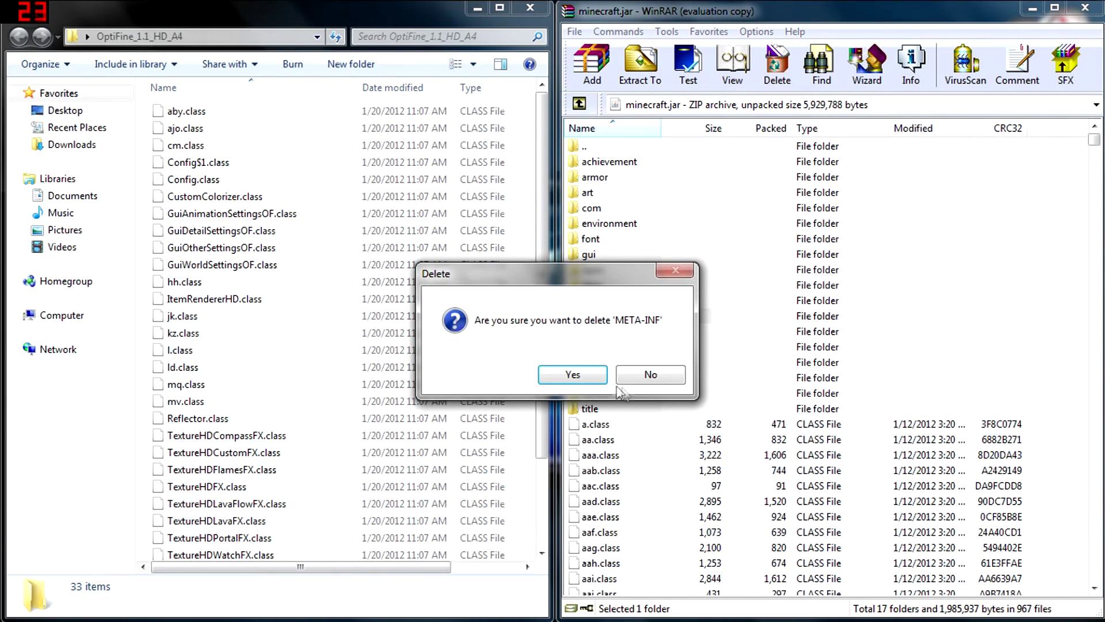
pyautogui.click(602, 375)
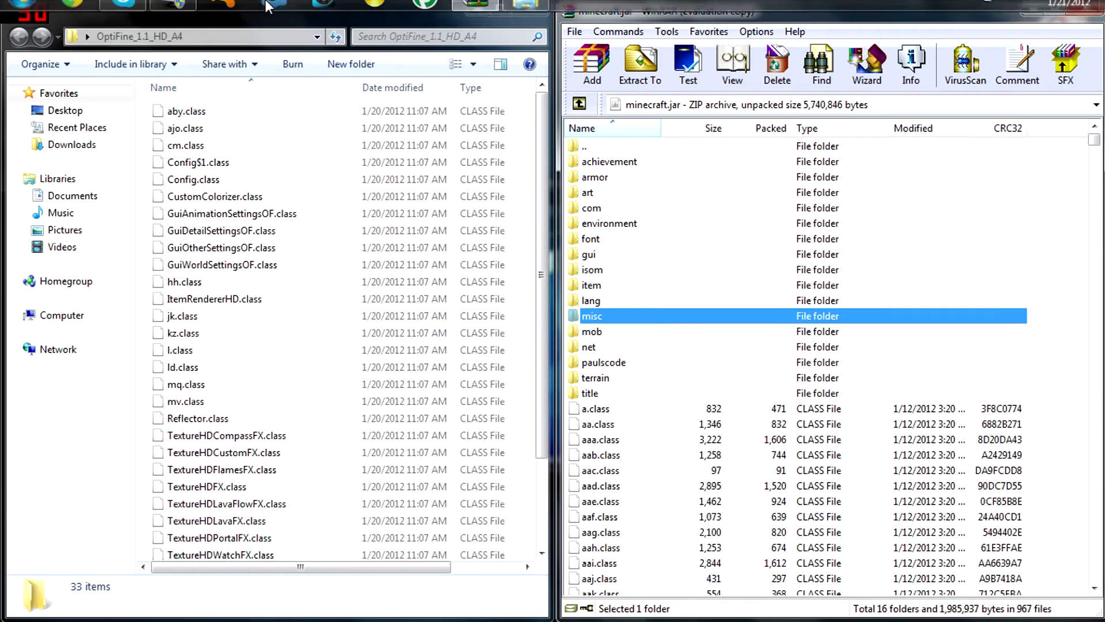
# Drag all 33 OptiFine class files into minecraft.jar, confirm, and close the OptiFine folder
pyautogui.click(307, 114)
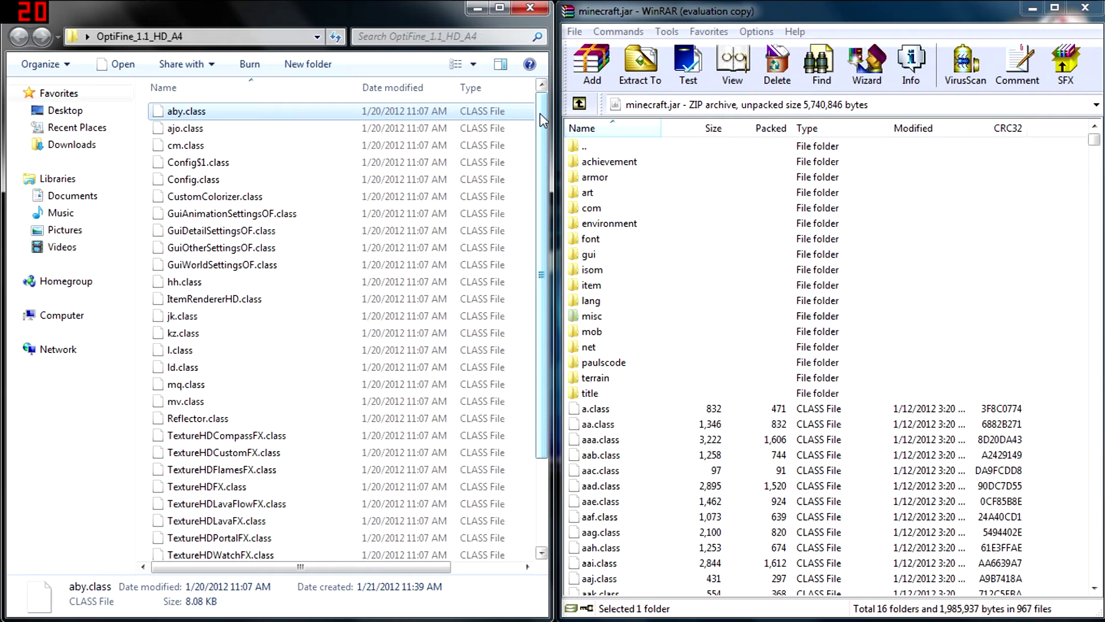
pyautogui.scroll(-2, 541, 118)
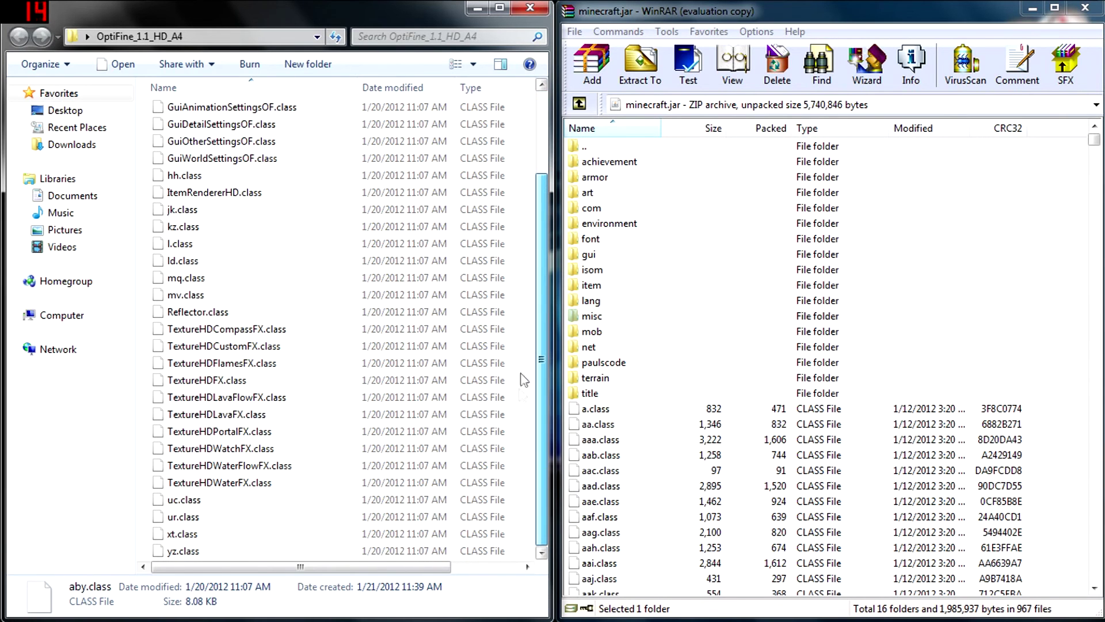
pyautogui.hotkey('ctrl', 'a')
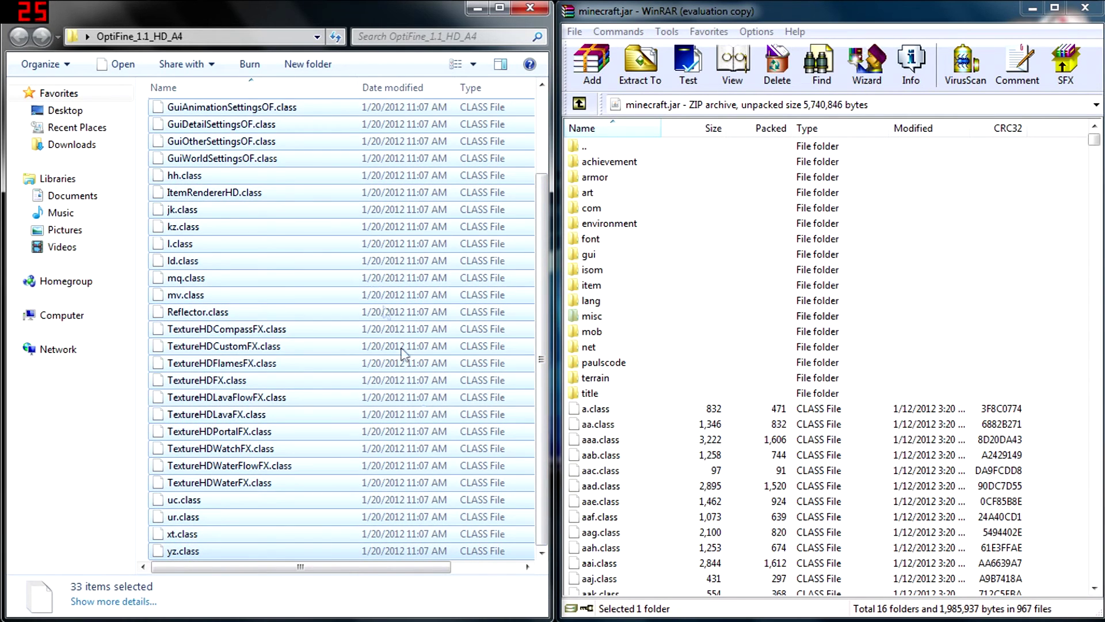
pyautogui.moveTo(334, 191); pyautogui.dragTo(636, 420)
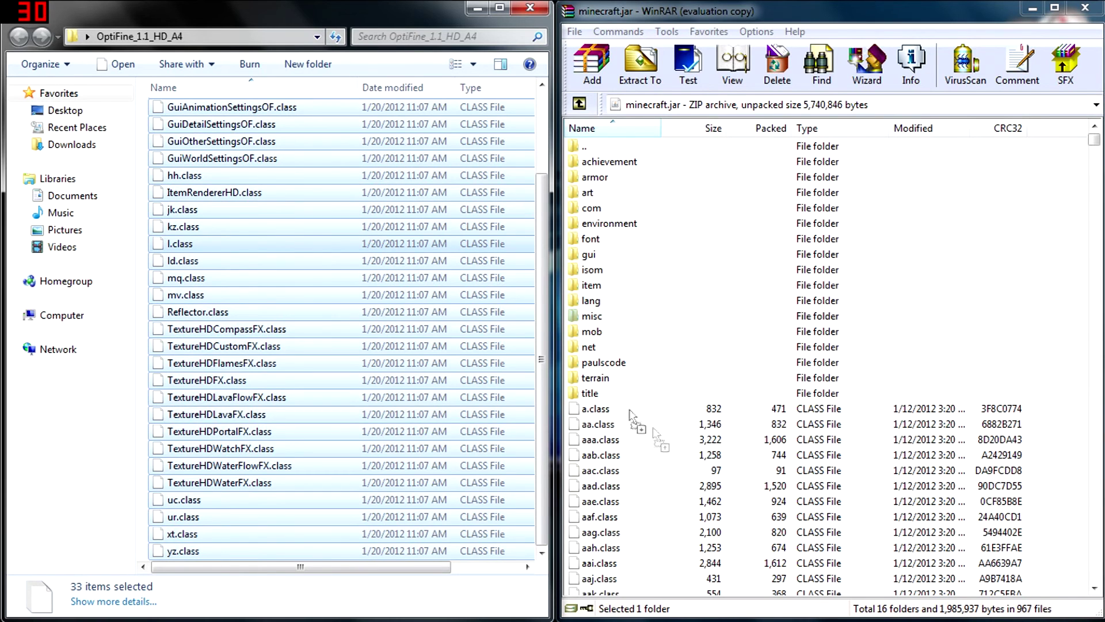
pyautogui.click(846, 452)
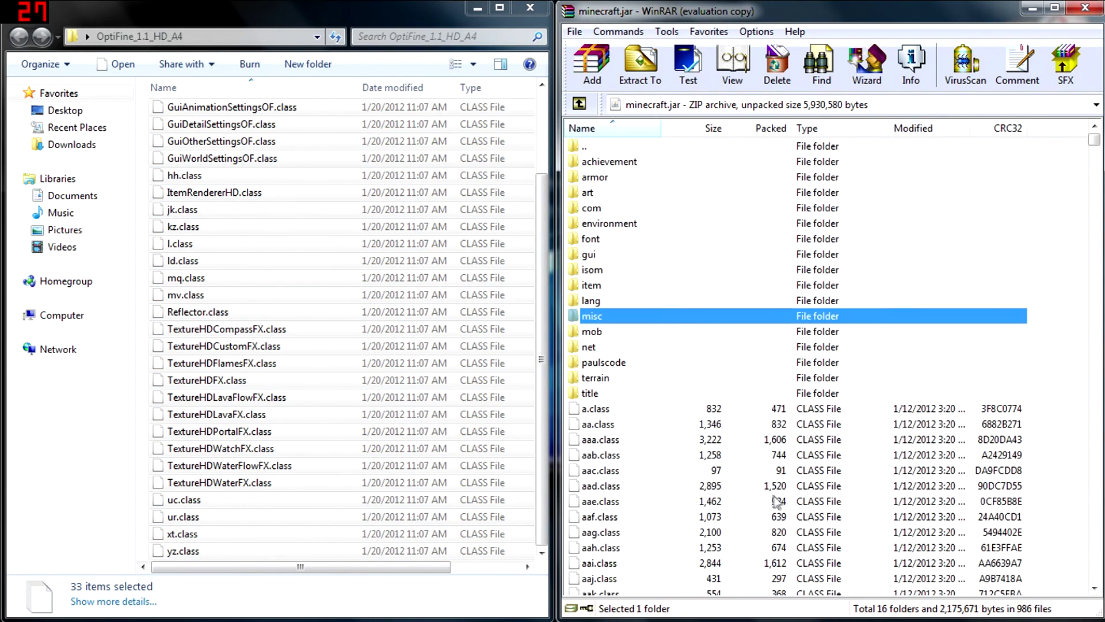
pyautogui.click(527, 9)
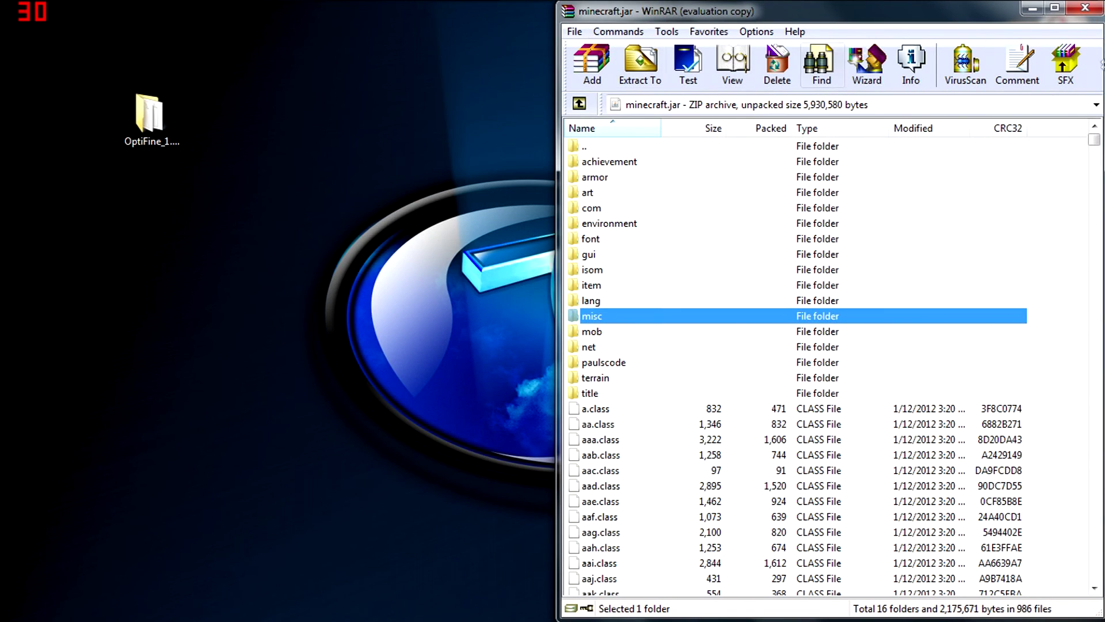
# Close the WinRAR window showing the patched minecraft.jar, returning to the desktop
pyautogui.click(1085, 8)
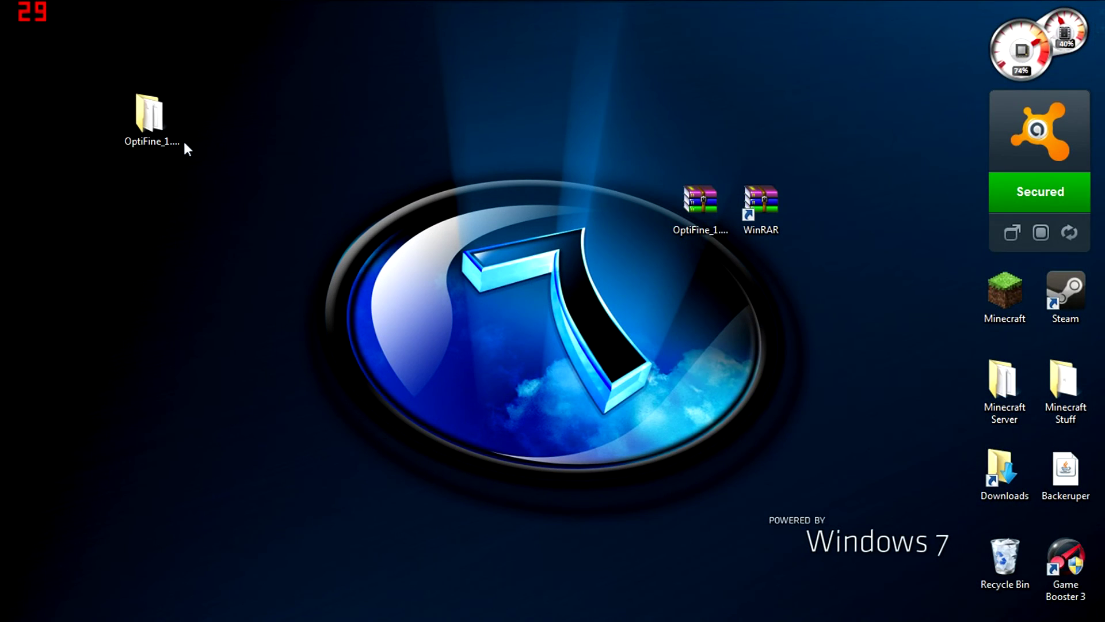